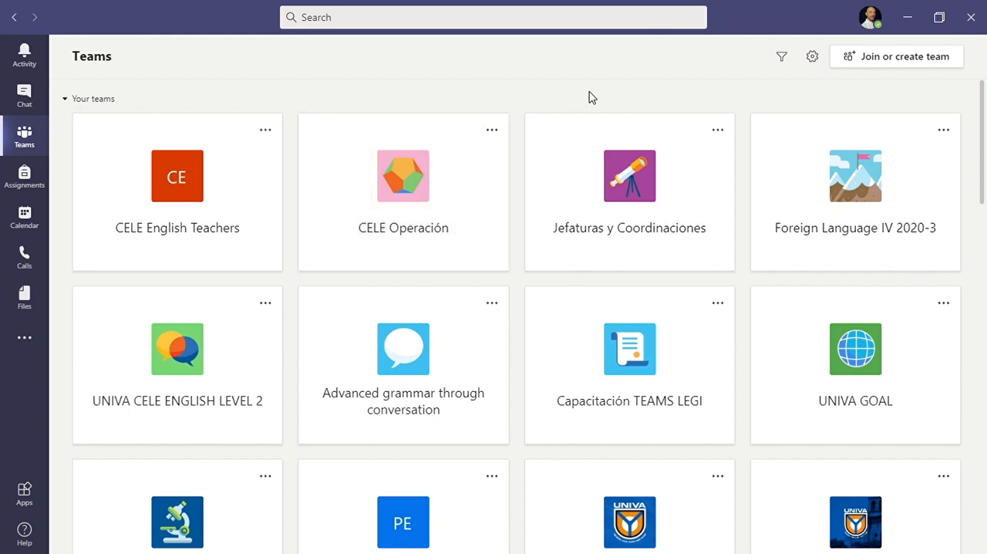
# Step: Start creating a new Class team and name it "Dante N3/FL4"
pyautogui.click(910, 63)
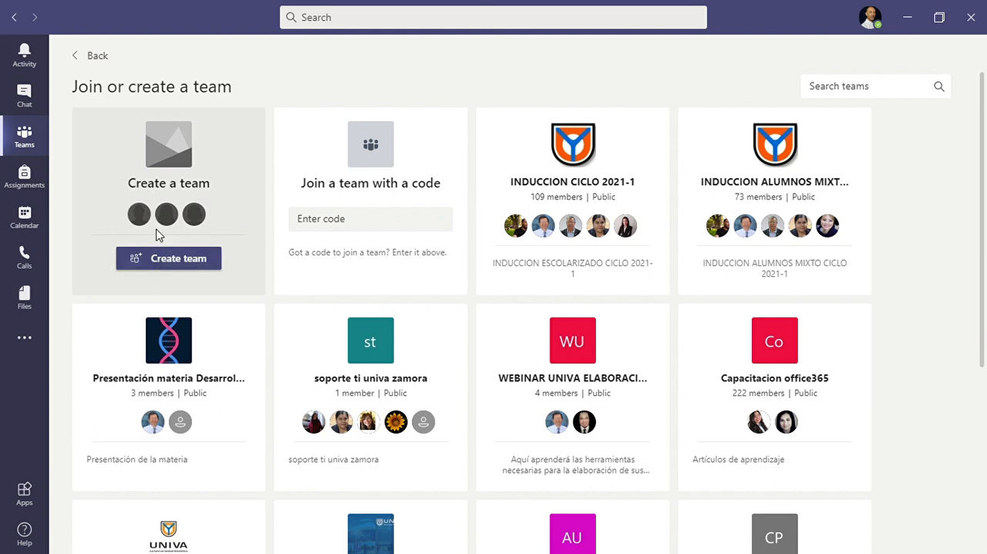
pyautogui.click(157, 262)
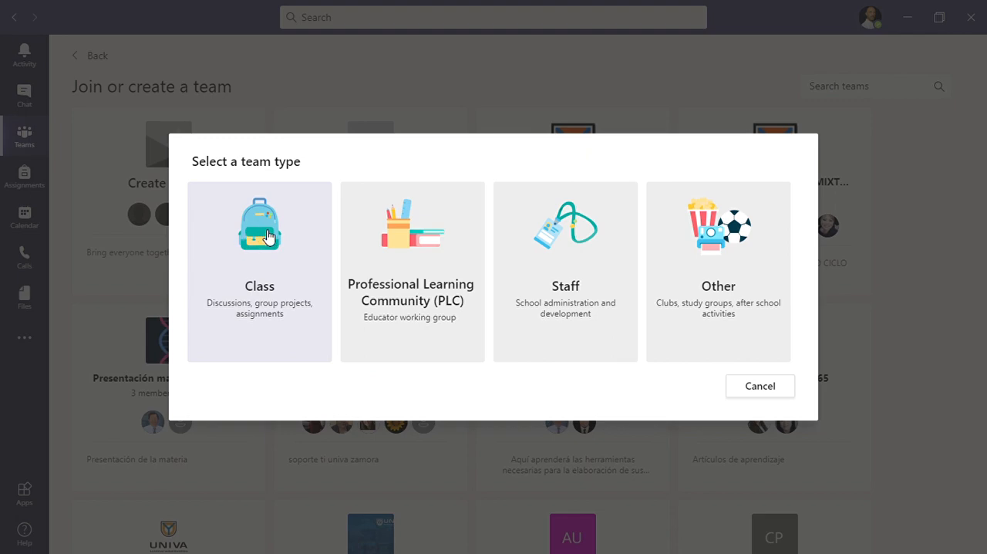
pyautogui.click(268, 236)
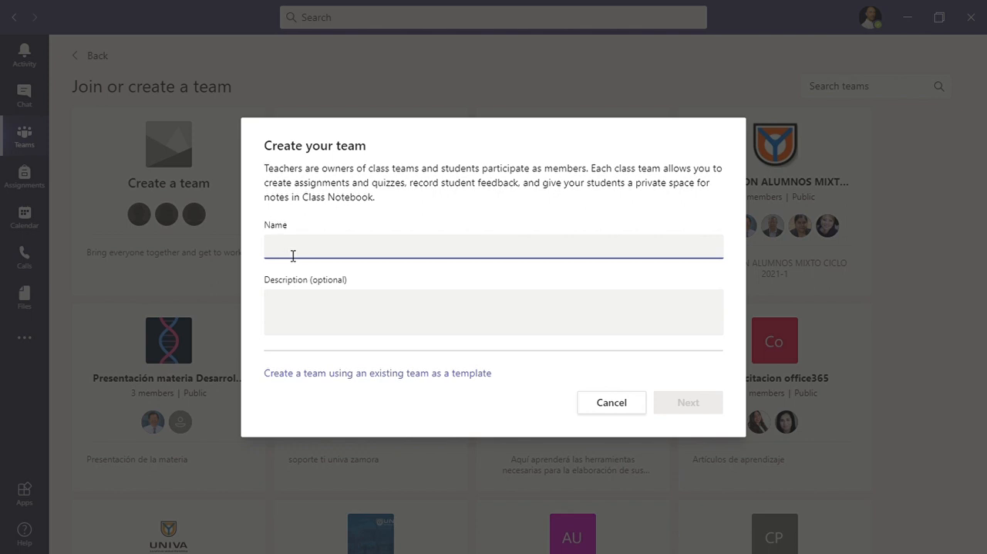
pyautogui.write('Dante')
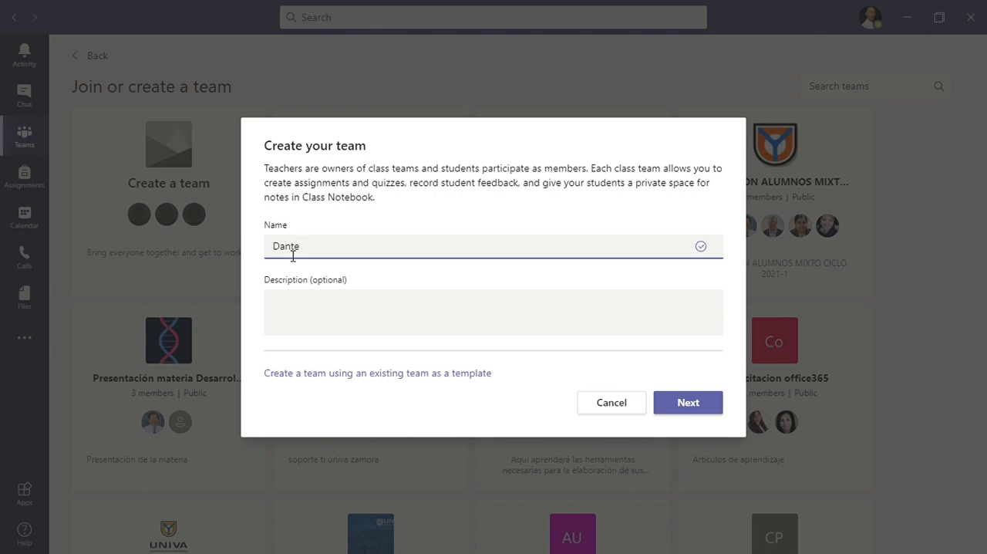
pyautogui.write('N')
pyautogui.write('3/FL4')
# Step: Enter the team description "Tuesdays and Thursdays 11:30 - 13:10" and create the team
pyautogui.click(306, 295)
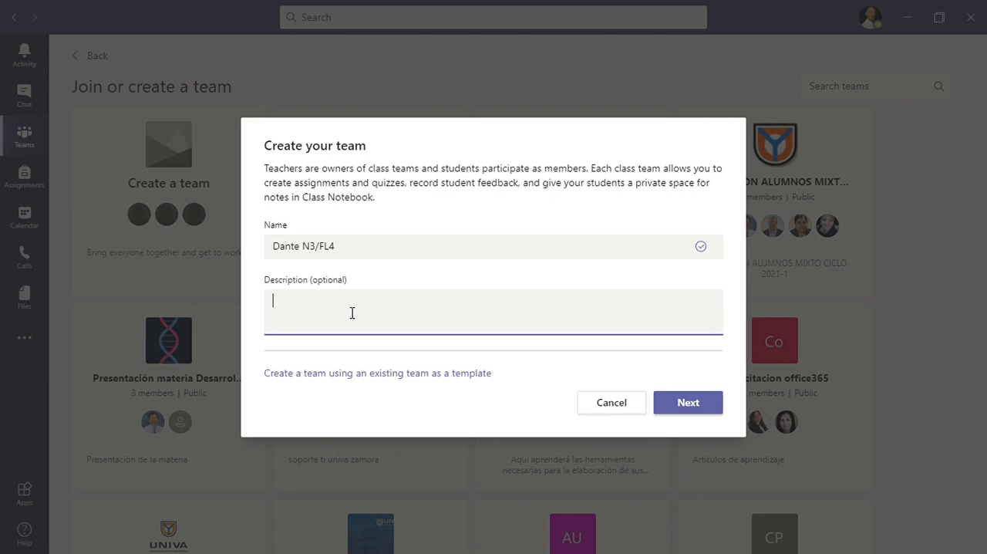
pyautogui.write('Tuesdays and Thursdays')
pyautogui.write('11:')
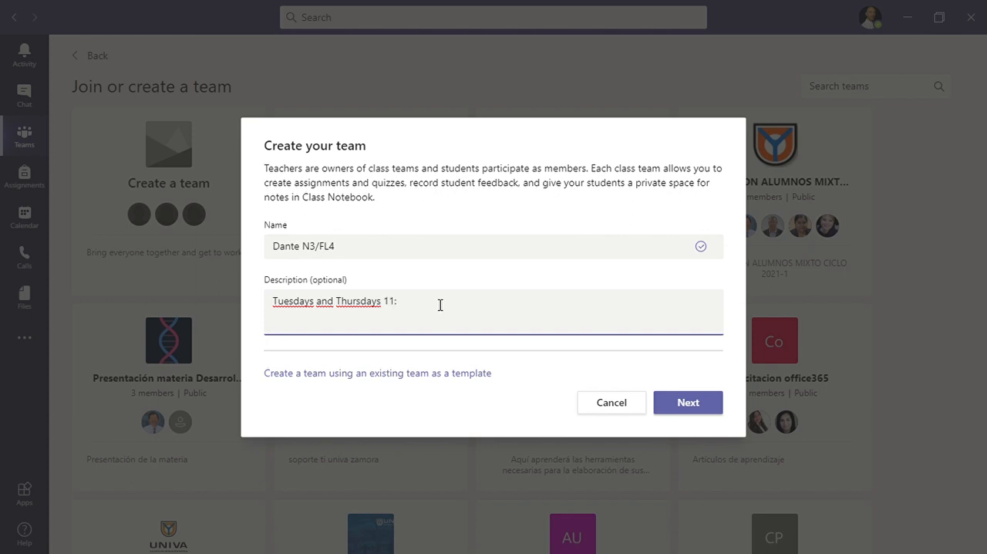
pyautogui.write('30 - 13:10')
pyautogui.click(695, 415)
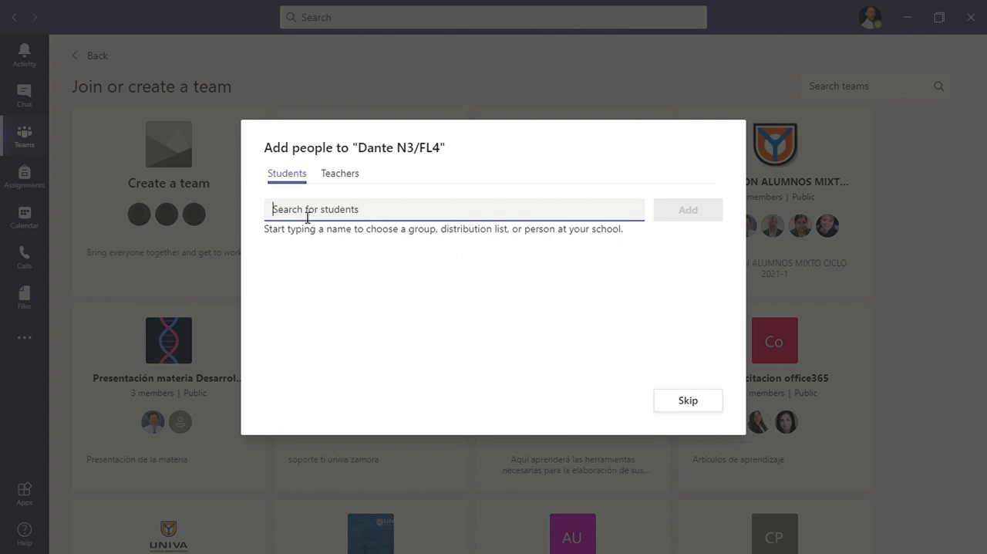
pyautogui.write('05')
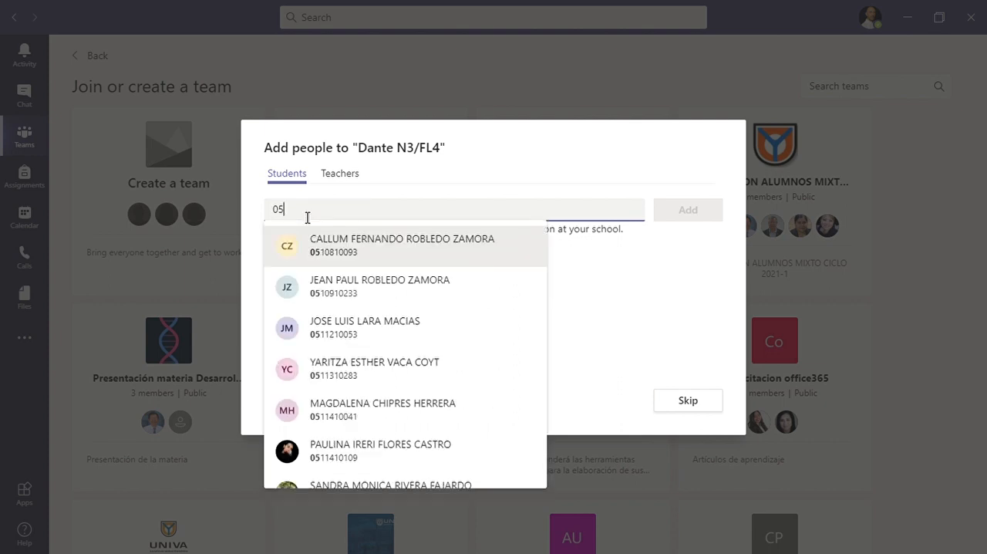
pyautogui.click(345, 247)
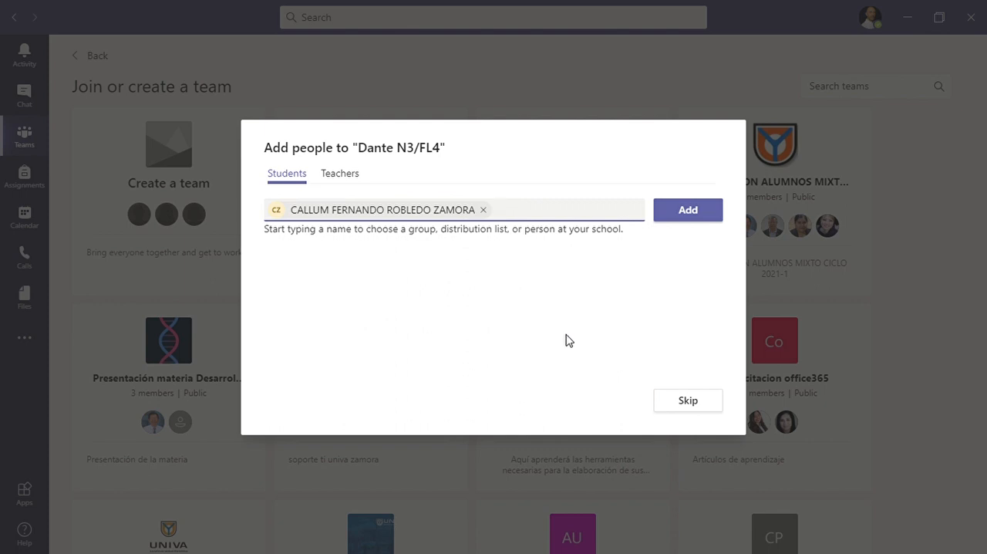
pyautogui.click(484, 211)
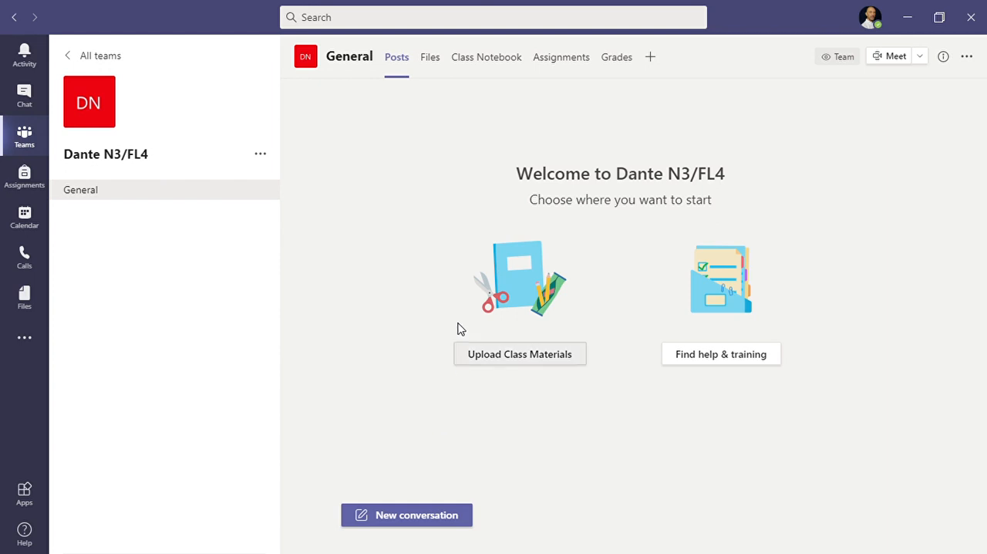
# Step: Choose the multicoloured wheel picture as the new team's avatar and update the class details
pyautogui.moveTo(113, 118)
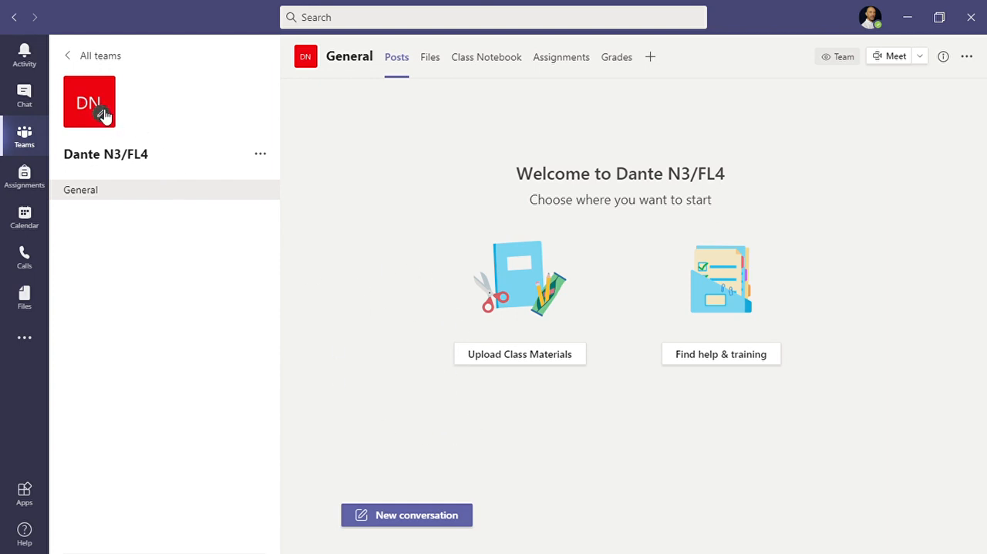
pyautogui.click(105, 114)
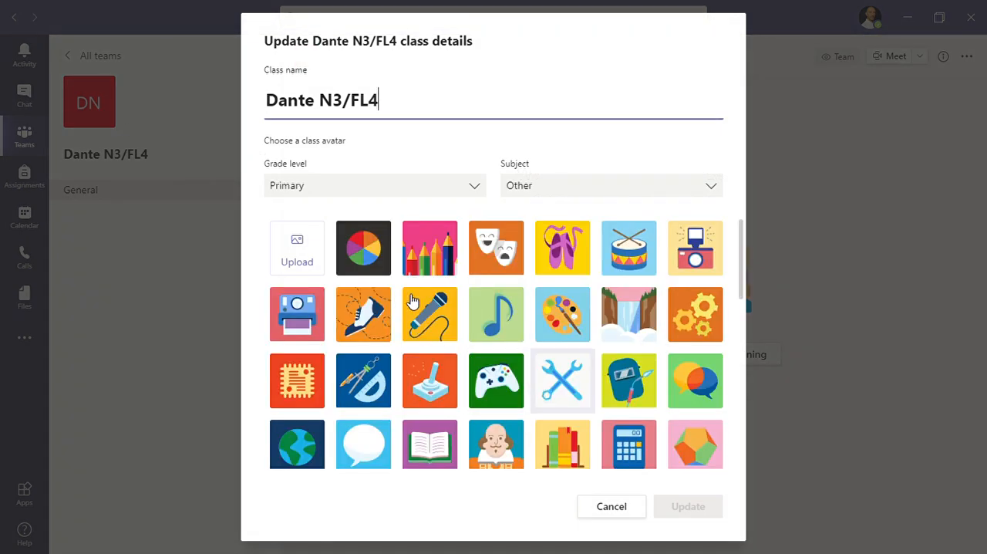
pyautogui.click(370, 252)
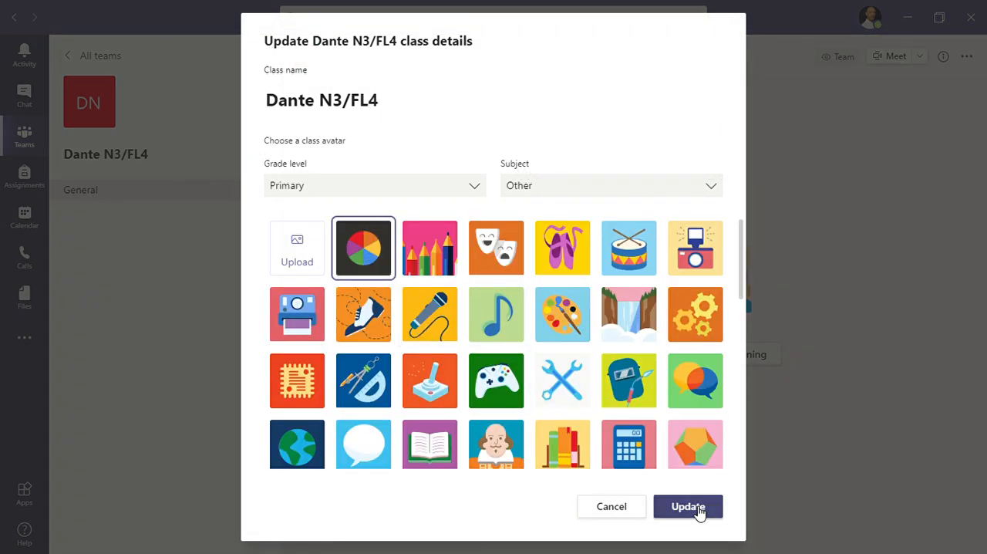
pyautogui.click(696, 507)
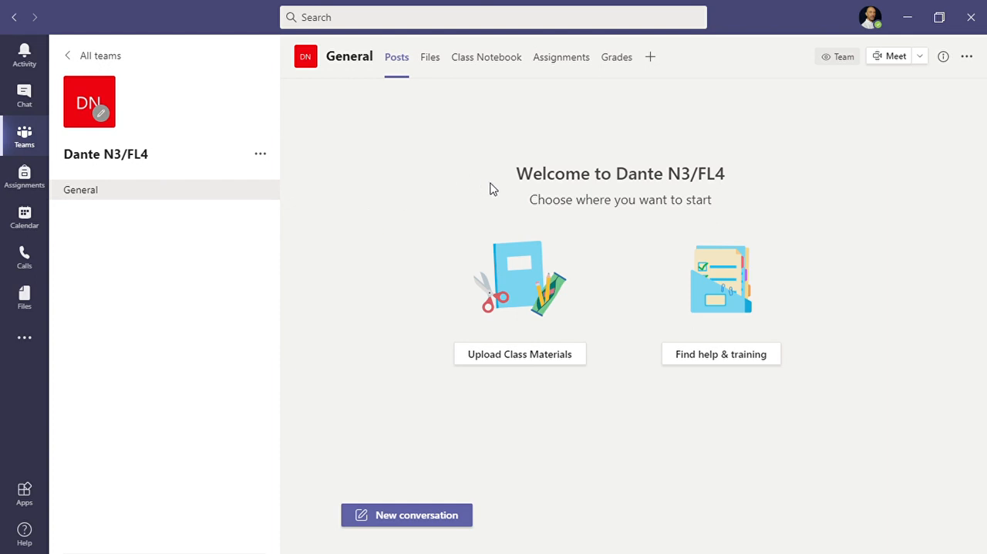
# Step: Start scheduling a meeting in the team's General channel and title it "Dante N3/FL4"
pyautogui.click(922, 57)
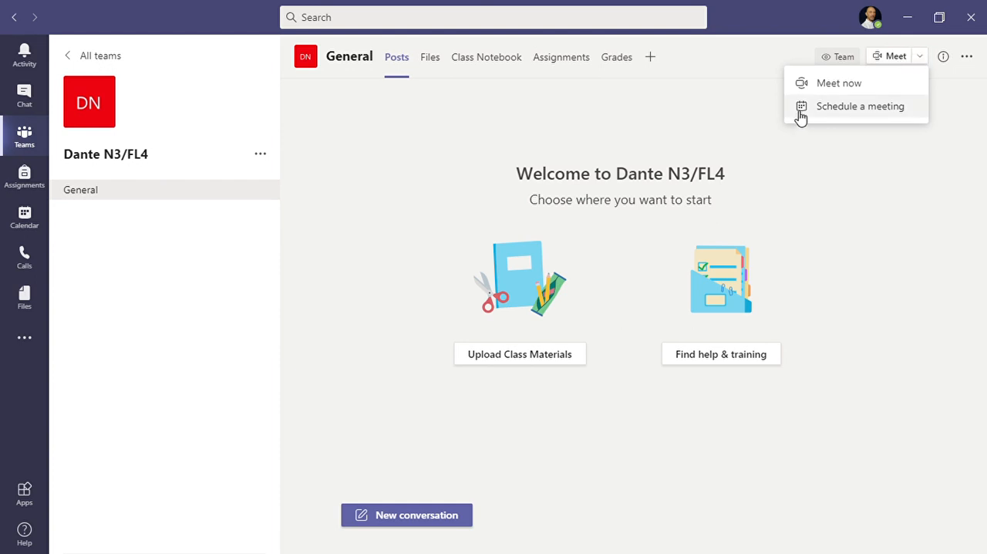
pyautogui.click(801, 108)
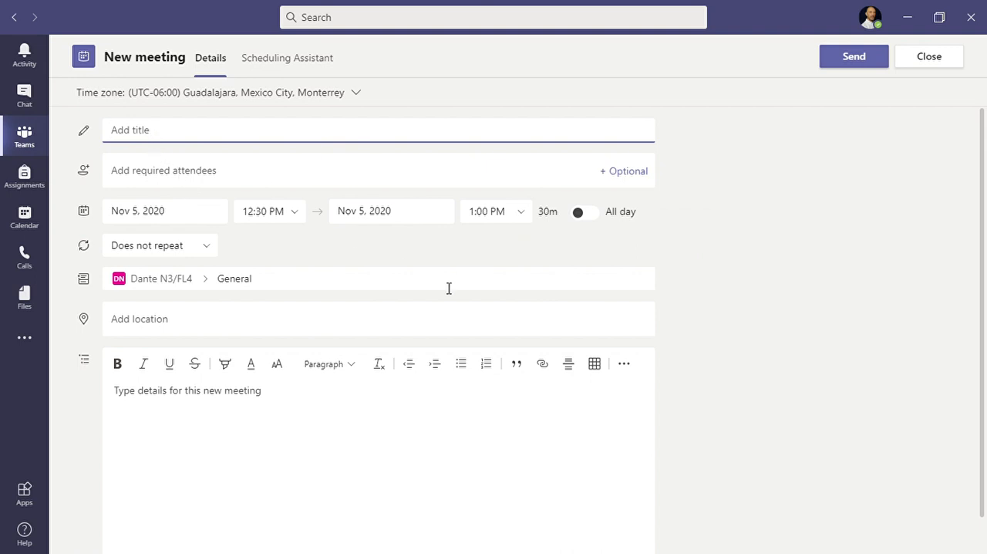
pyautogui.write('Dante N3/FL4')
pyautogui.click(166, 176)
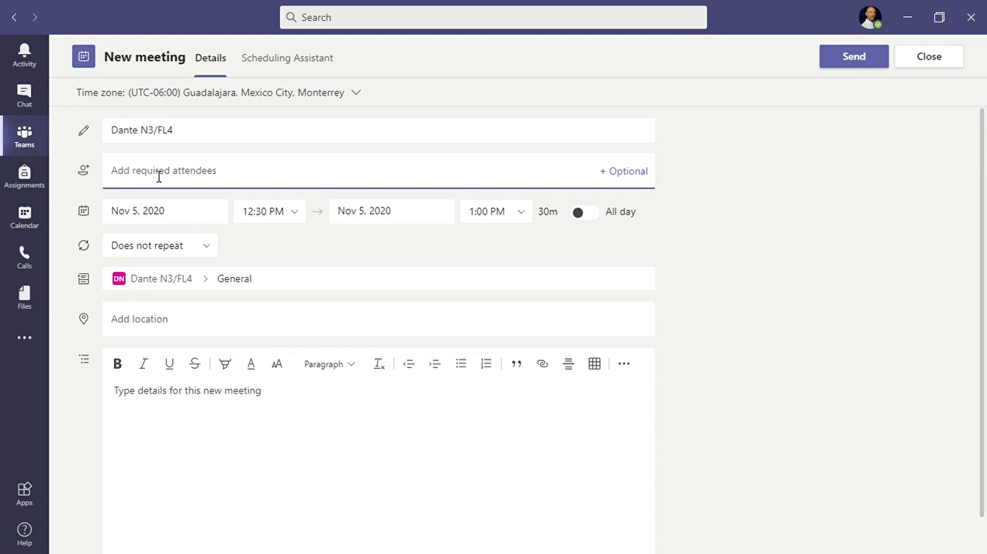
# Step: Set the meeting's date to Nov 10, 2020, with a start time of 11:30 AM and an end time of 13:10
pyautogui.click(138, 215)
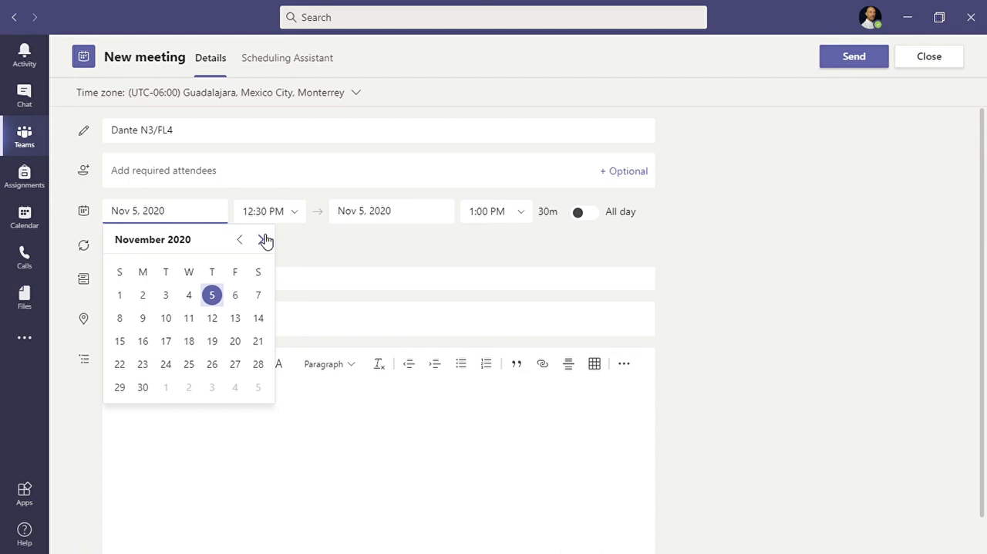
pyautogui.click(167, 319)
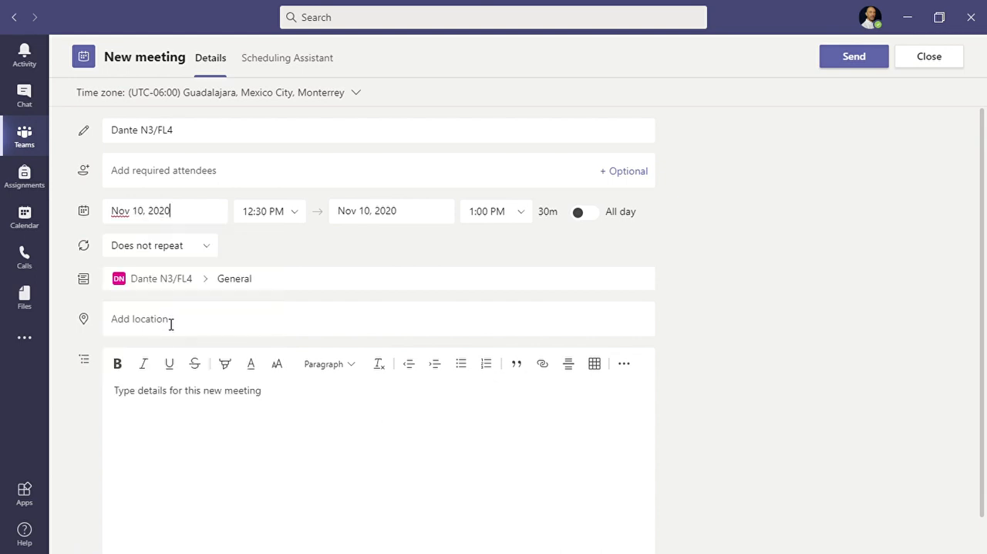
pyautogui.click(273, 212)
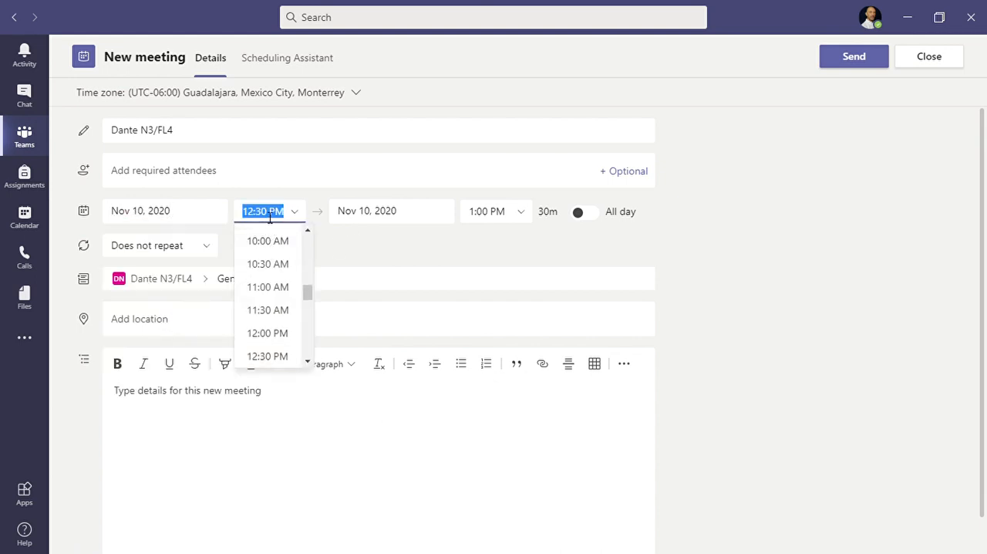
pyautogui.click(267, 311)
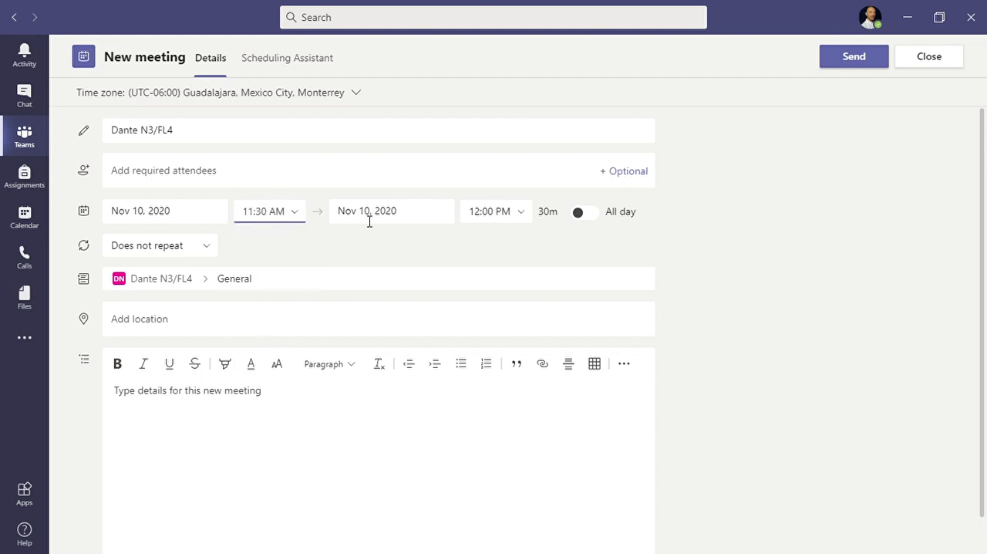
pyautogui.click(493, 213)
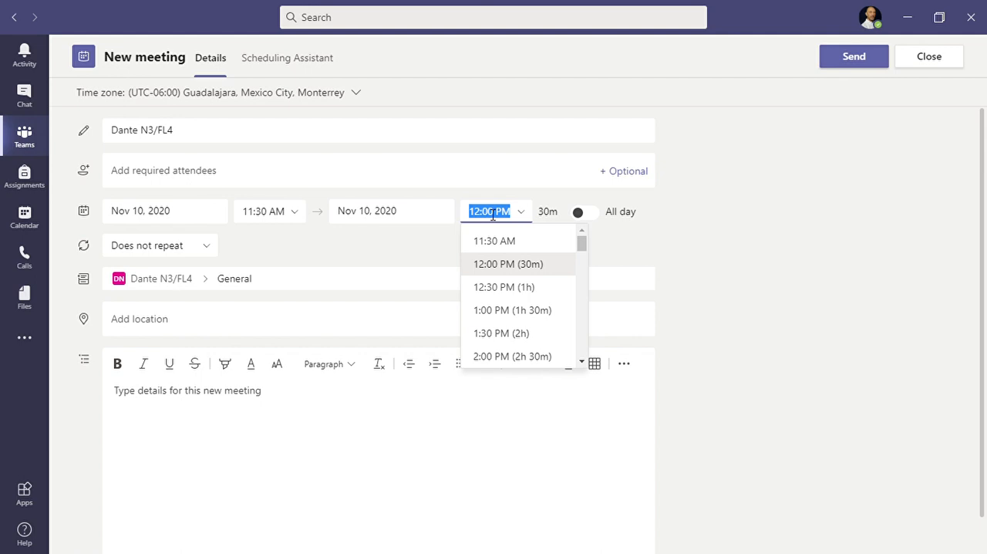
pyautogui.write('13')
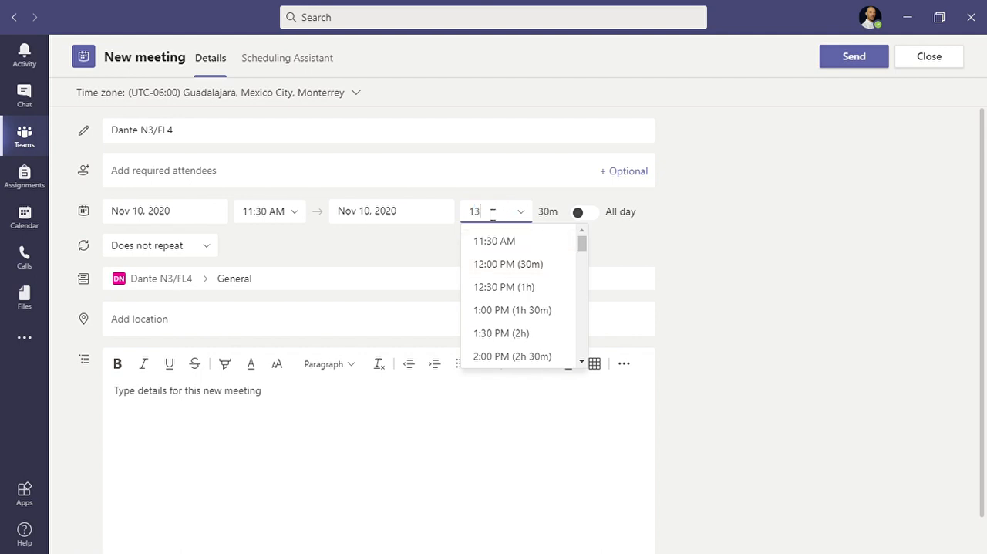
pyautogui.write(':10')
# Step: Set a custom recurrence that repeats the meeting every week on Tuesday and Thursday, and save it
pyautogui.click(163, 246)
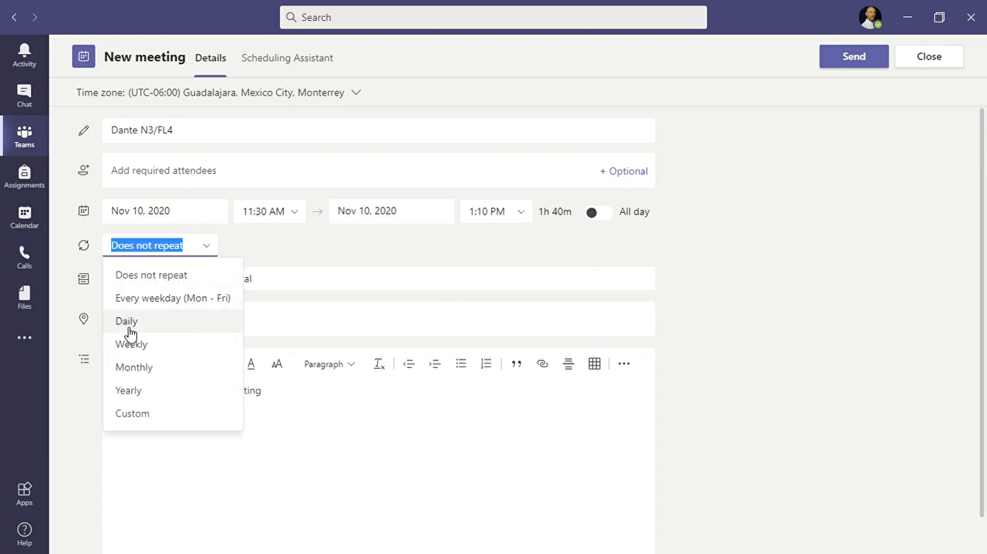
pyautogui.click(134, 352)
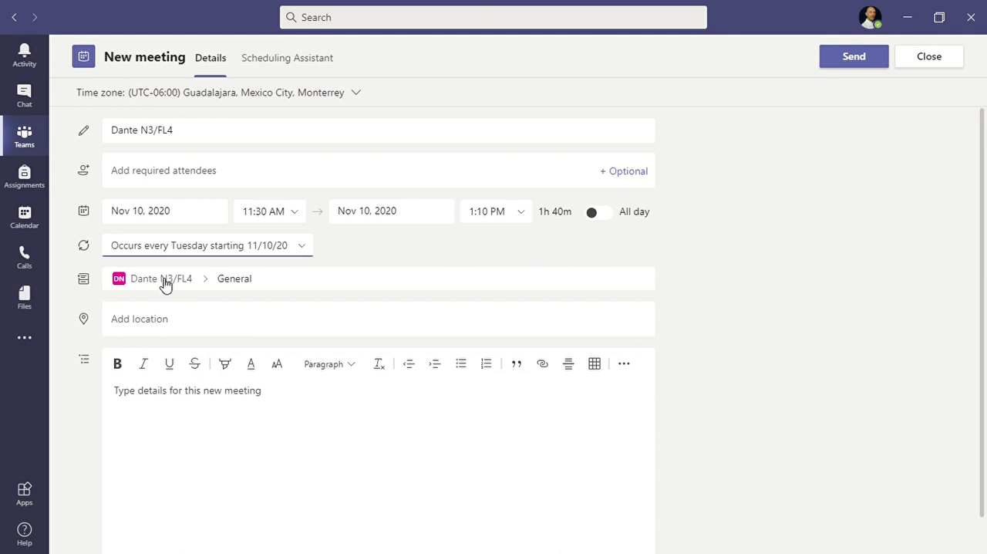
pyautogui.click(303, 247)
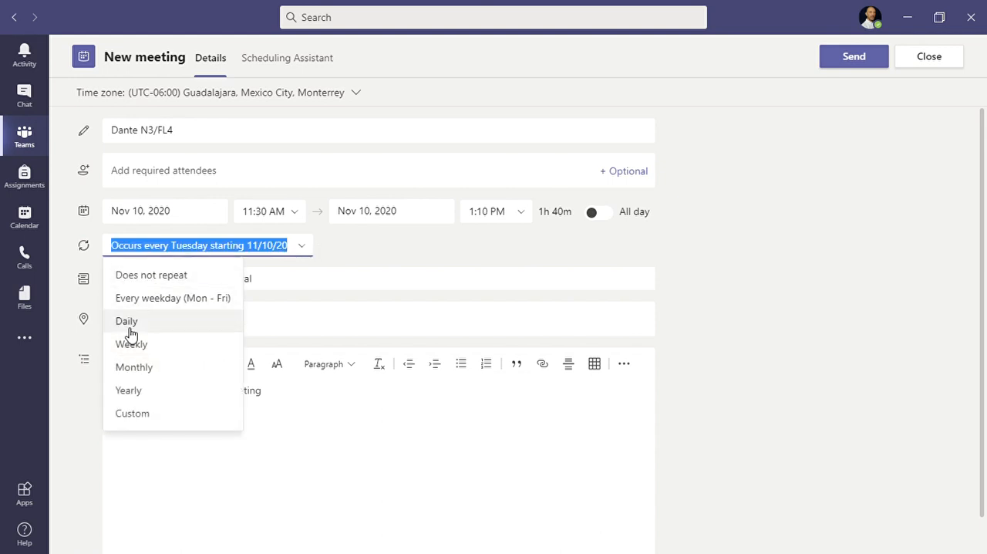
pyautogui.click(132, 414)
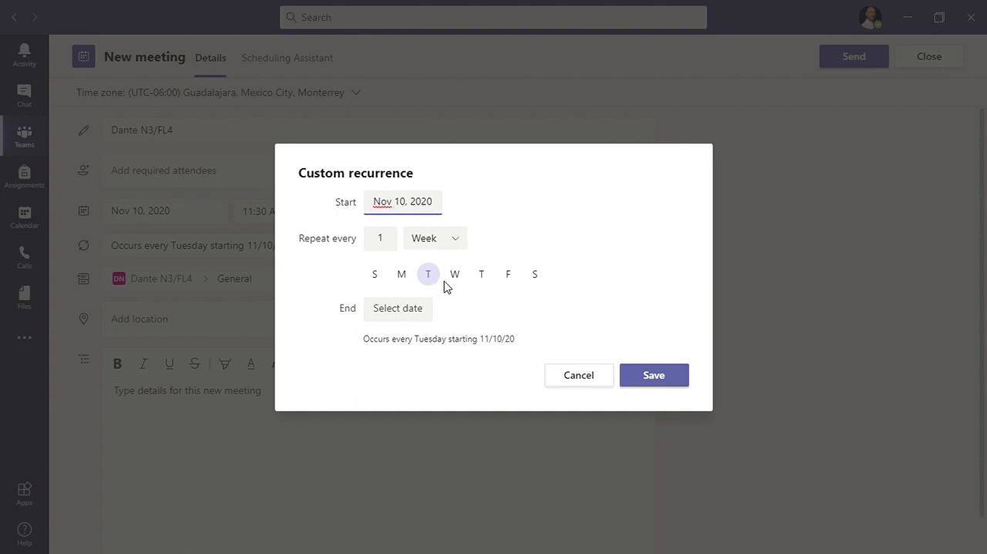
pyautogui.click(486, 278)
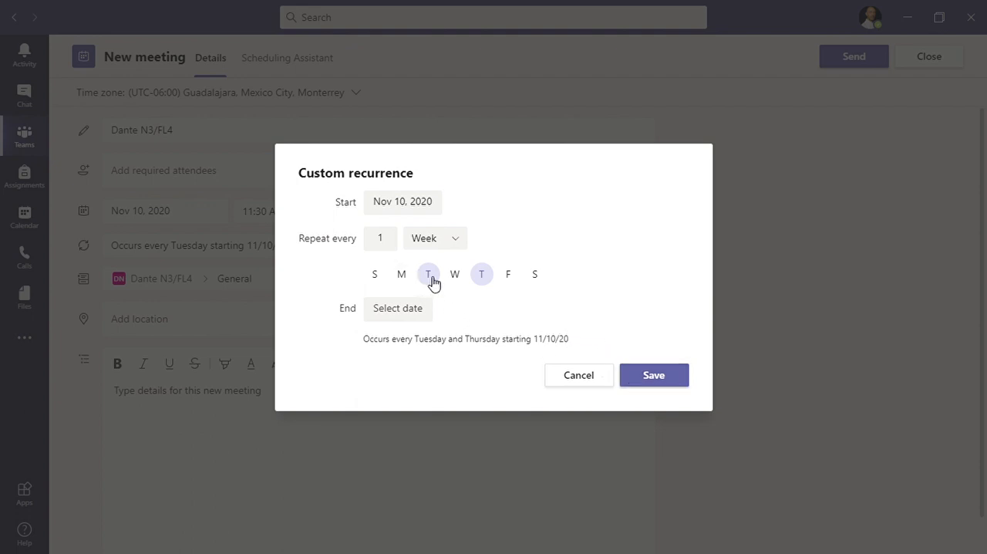
pyautogui.click(653, 376)
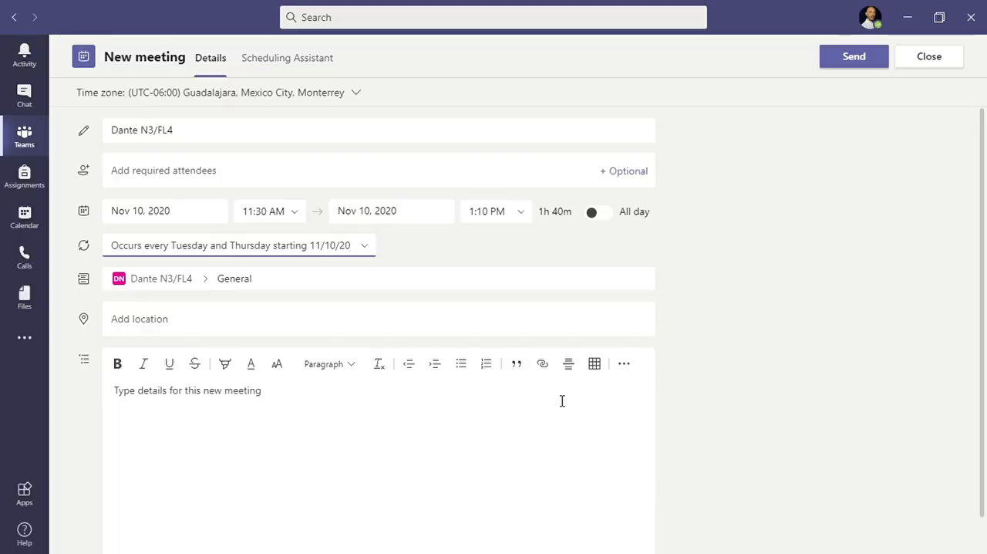